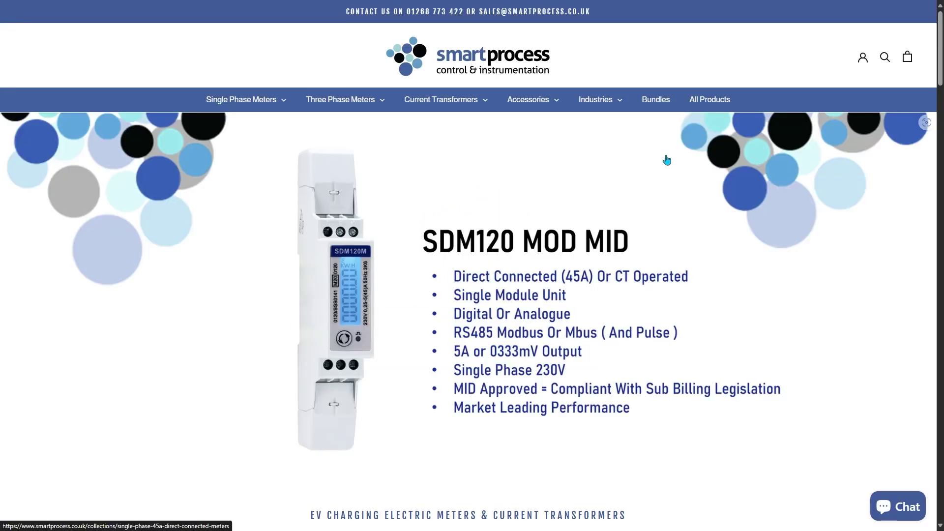
Step: Scroll down the Smart Process homepage past the EV charging and Easy Click collections to the Blog Posts
scroll(666, 156, down, 7)
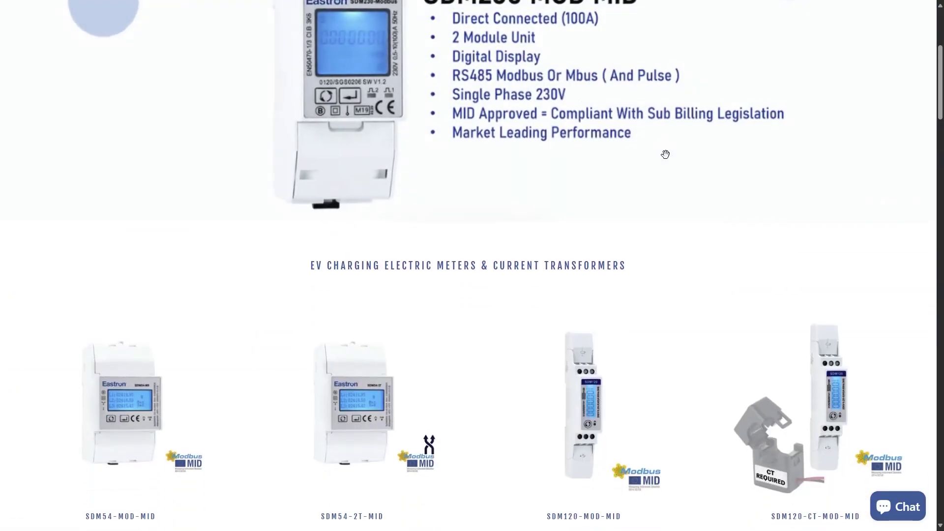
scroll(666, 155, down, 1)
scroll(667, 159, down, 8)
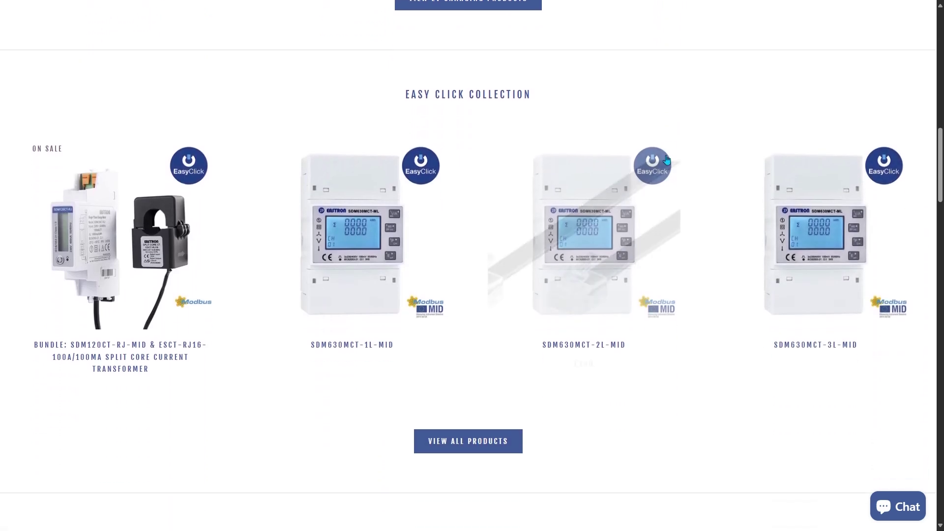
scroll(667, 159, down, 8)
scroll(667, 159, down, 3)
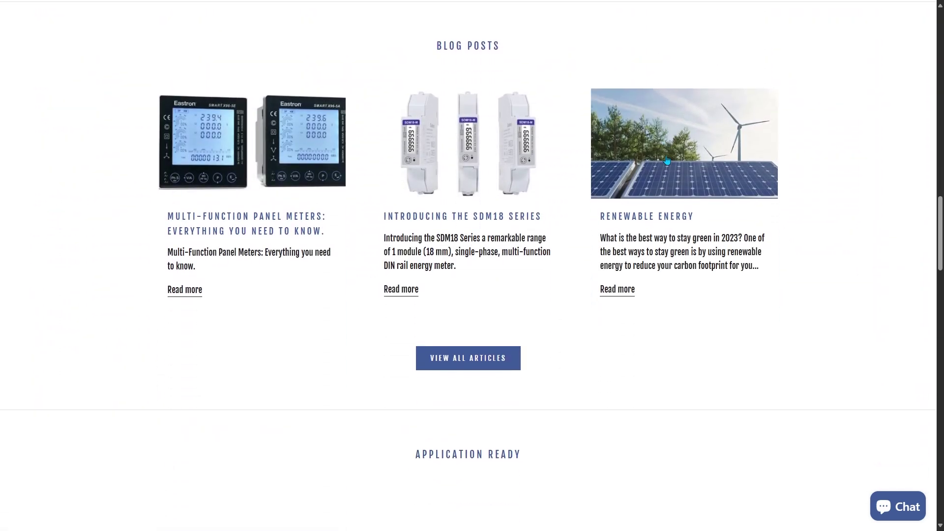
scroll(667, 160, down, 7)
scroll(666, 160, down, 3)
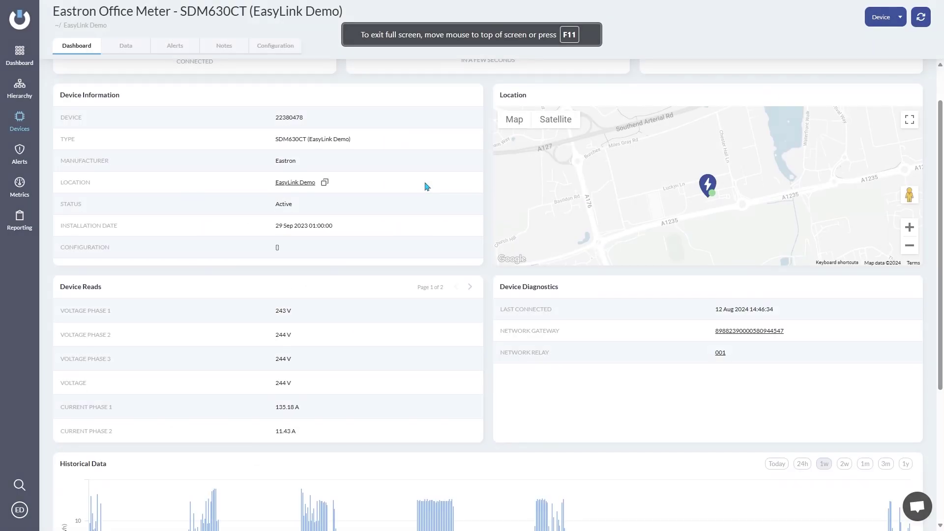
scroll(426, 185, down, 4)
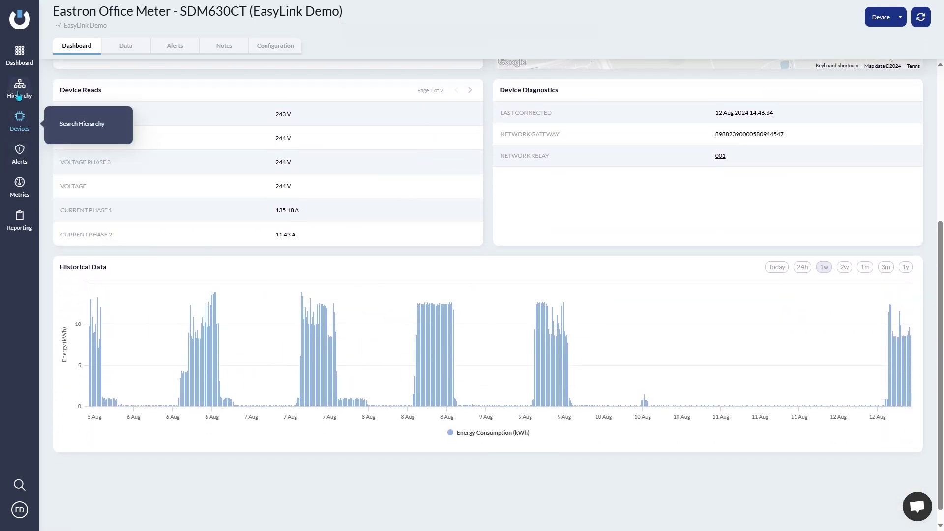
Step: Go to the main EasyLink Dashboard and look over its status cards
click(19, 54)
scroll(295, 160, down, 2)
scroll(301, 158, up, 2)
Step: Visit the Hierarchy, Devices, Alerts, Metrics and Reporting pages in turn
click(20, 88)
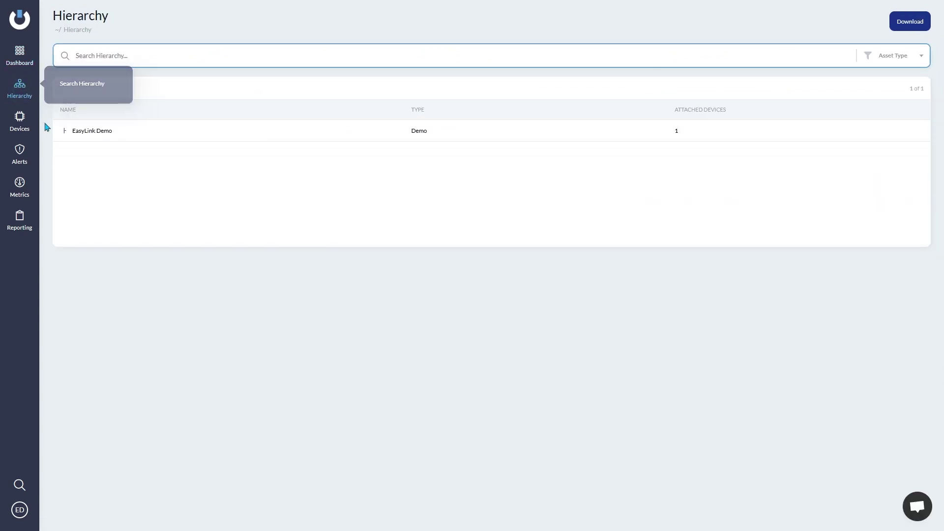
click(20, 120)
click(24, 159)
click(20, 187)
click(20, 220)
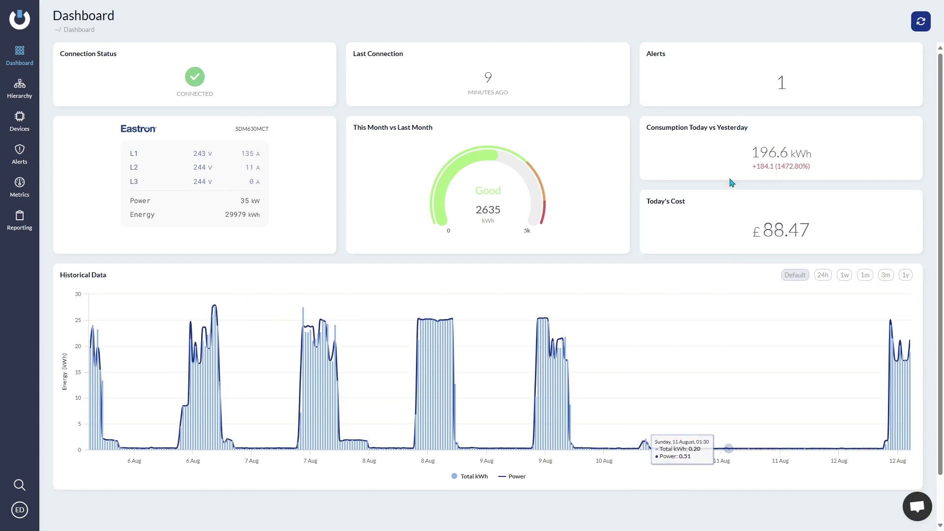
Step: Step through Hierarchy, Devices, Alerts and Metrics, ending on Reporting with the Meter Read Report
click(12, 89)
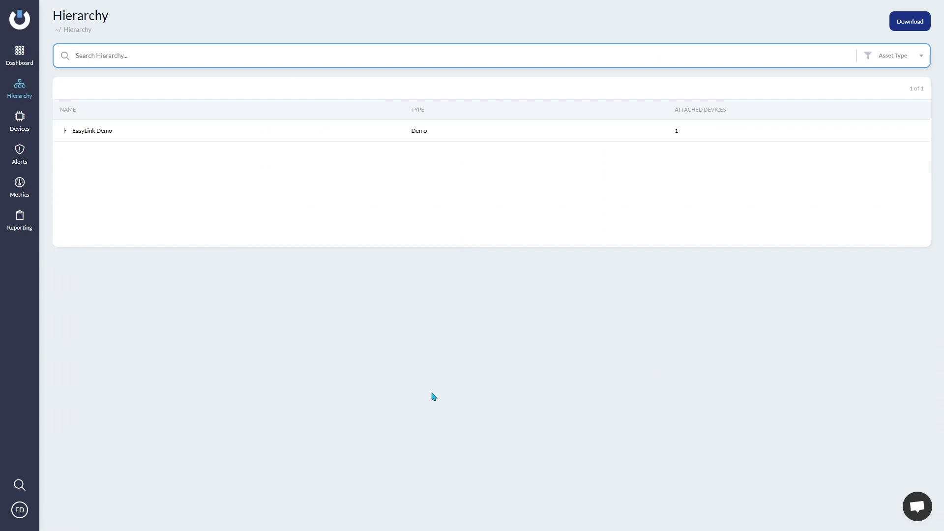
click(19, 121)
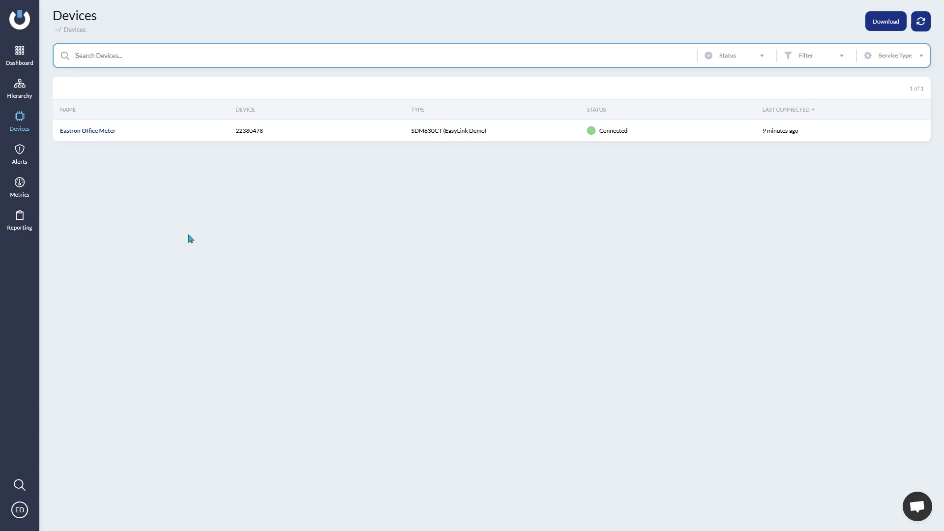
click(31, 156)
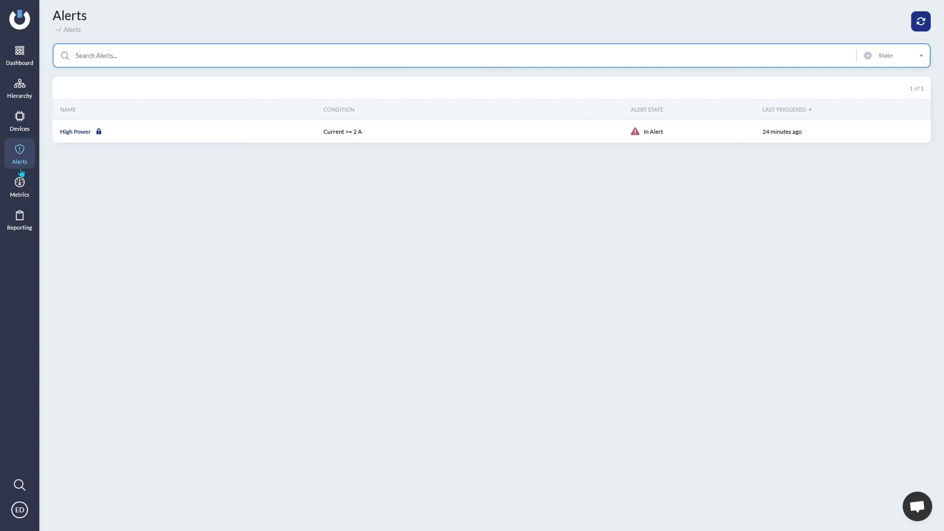
click(19, 185)
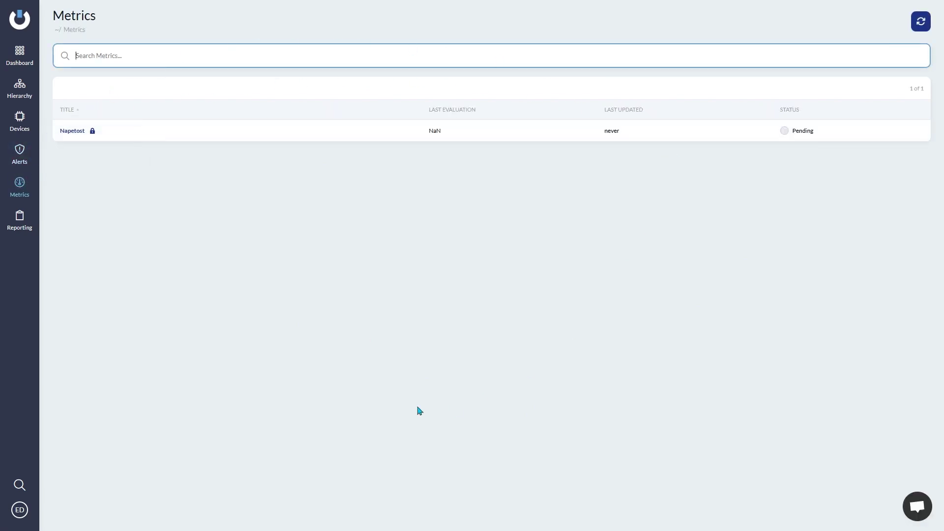
click(19, 229)
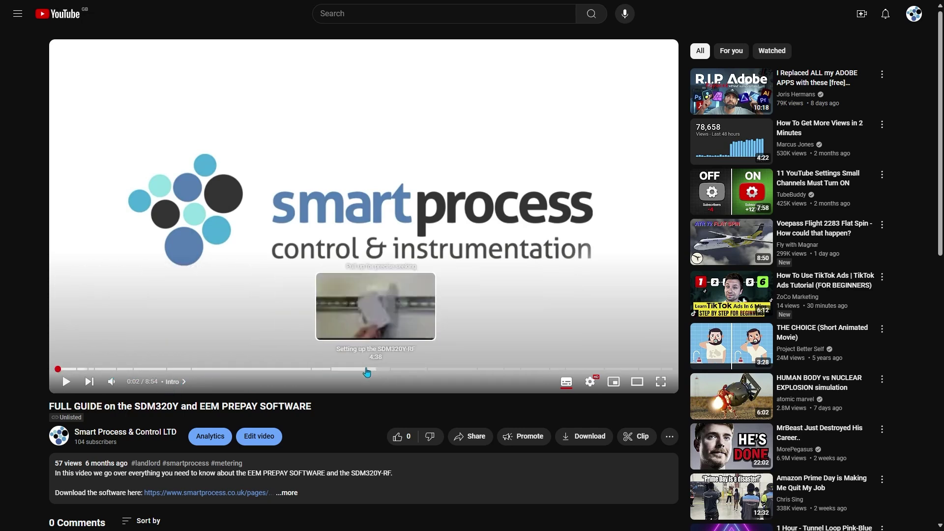
Step: Expand the SDM320Y guide's description and seek the video to one of its timestamped chapters
scroll(380, 372, down, 6)
click(286, 197)
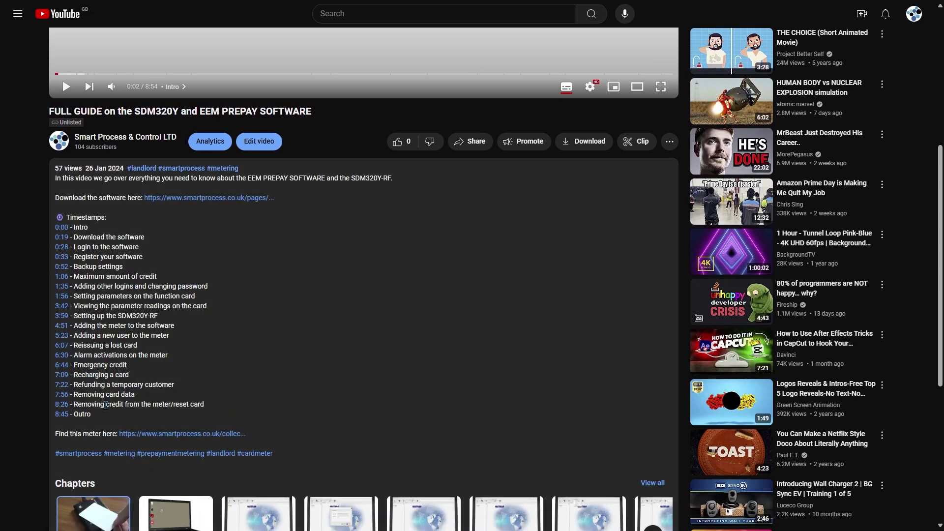
click(61, 276)
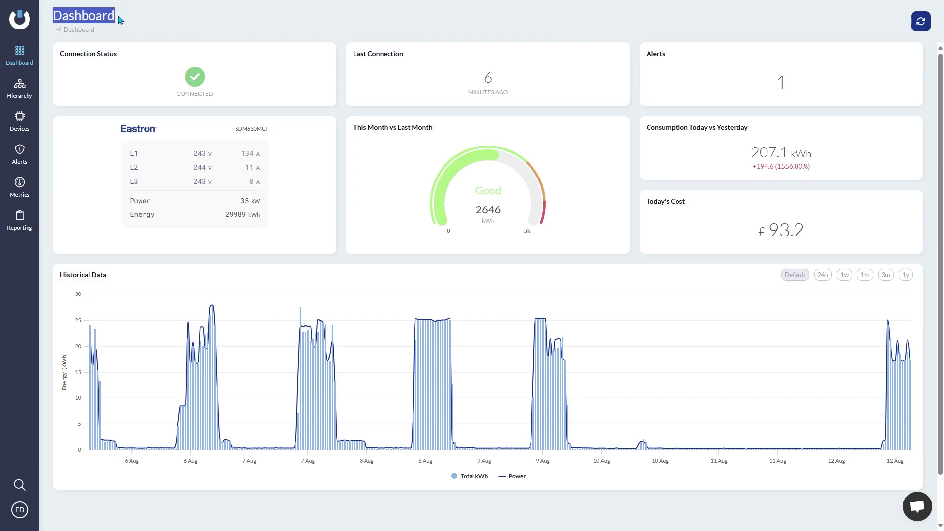
click(101, 147)
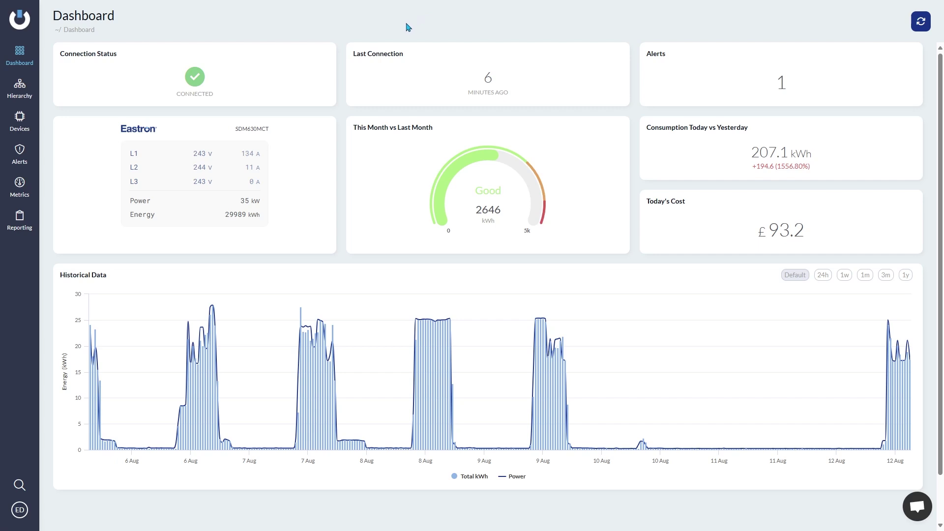
drag(186, 173, 221, 183)
click(200, 181)
drag(753, 152, 825, 154)
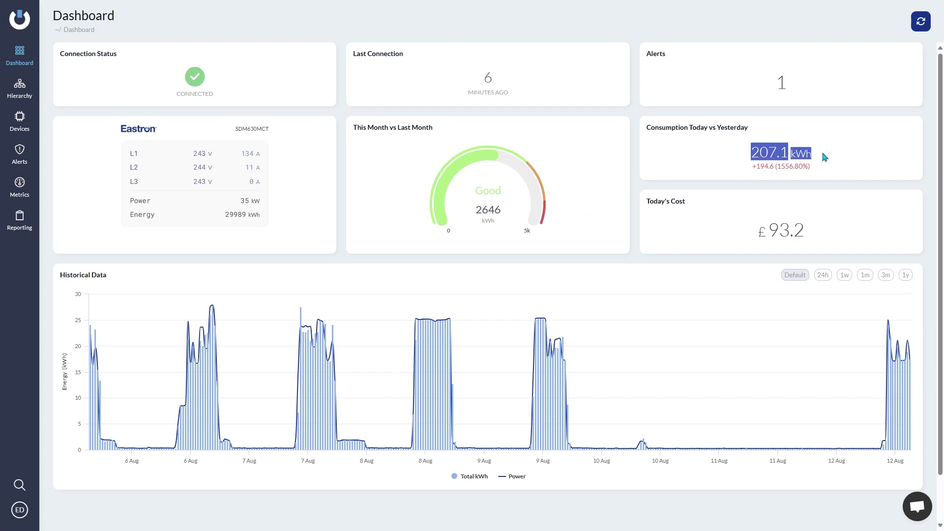
click(733, 172)
drag(751, 166, 828, 169)
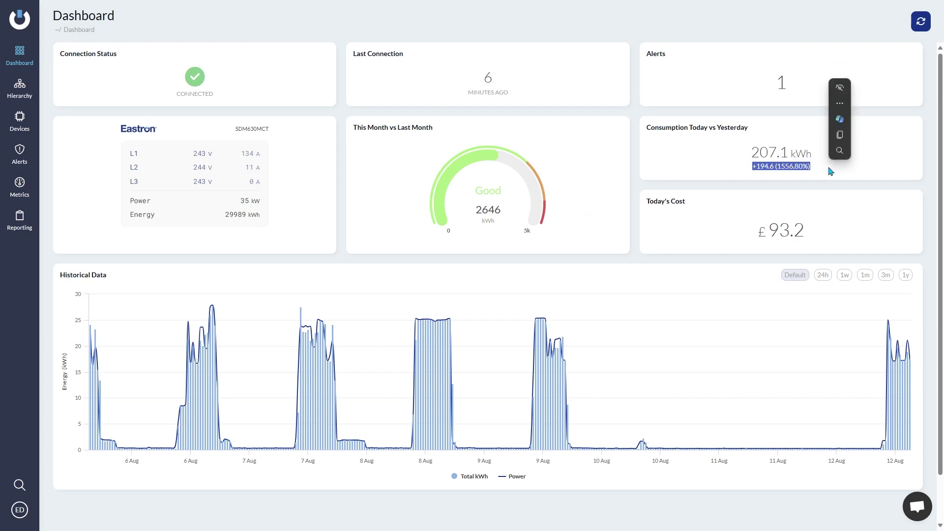
click(798, 154)
drag(760, 232, 804, 232)
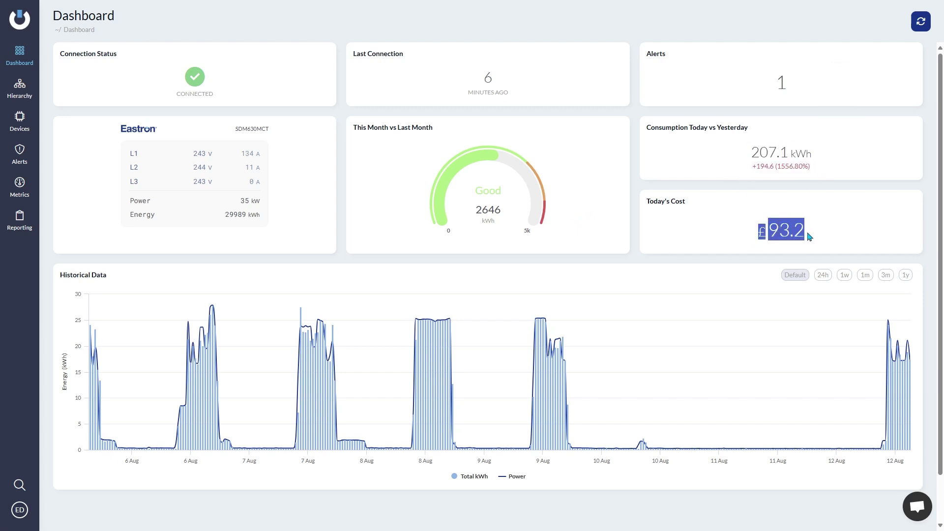
click(824, 235)
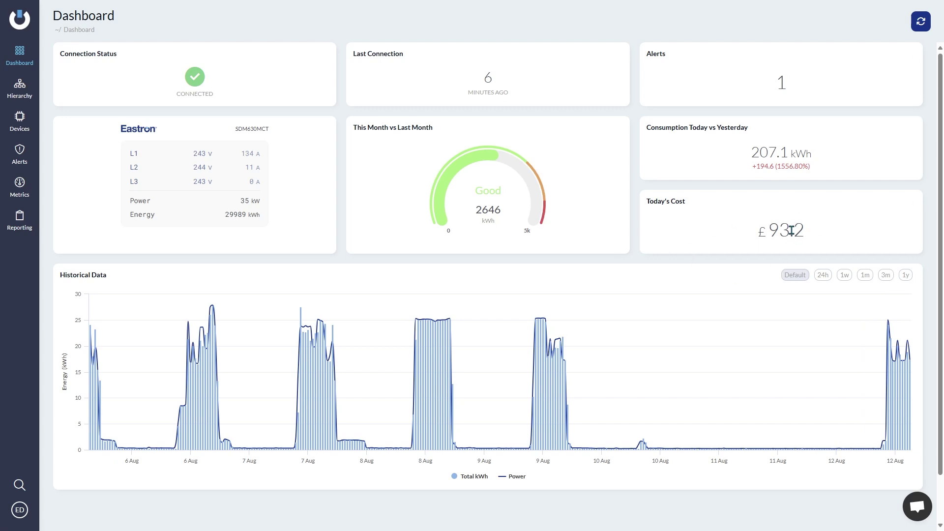
mouse_move(100, 357)
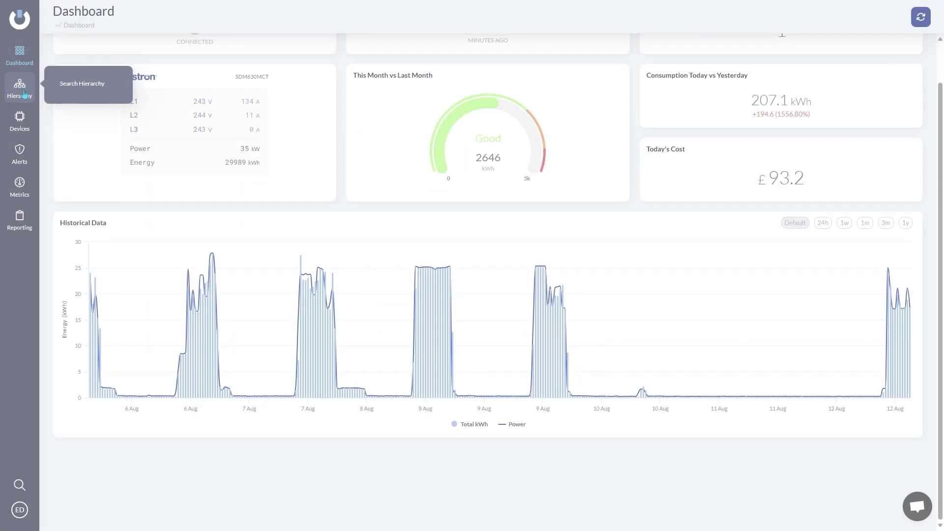
click(24, 93)
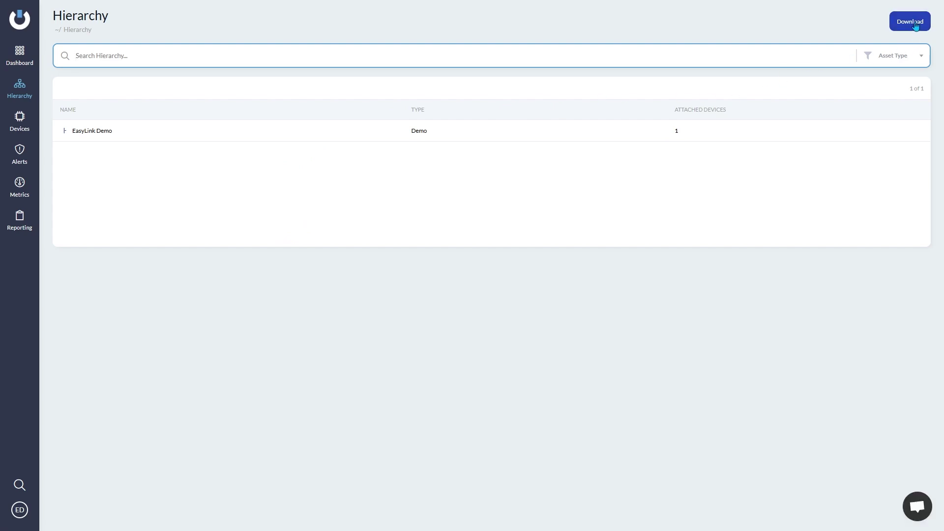
Step: Open the EasyLink Demo asset's page and review its information and recent devices
click(564, 140)
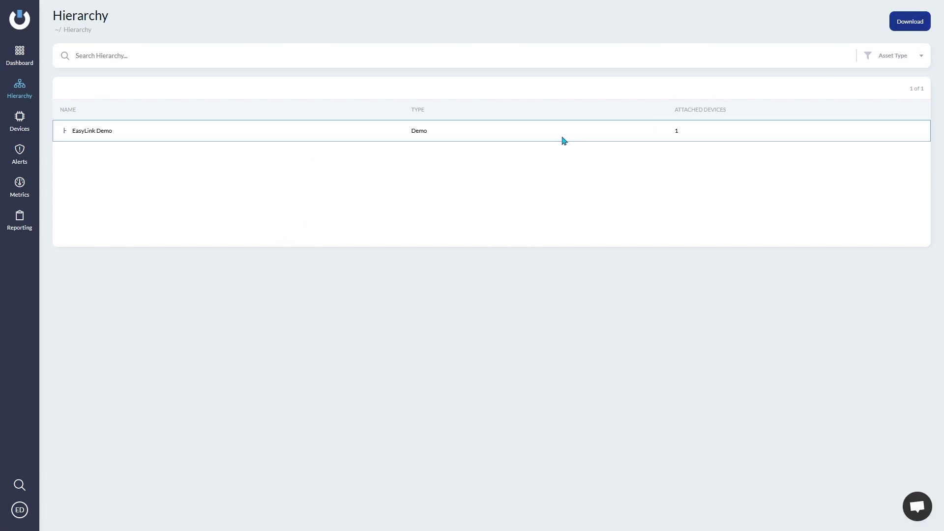
click(93, 132)
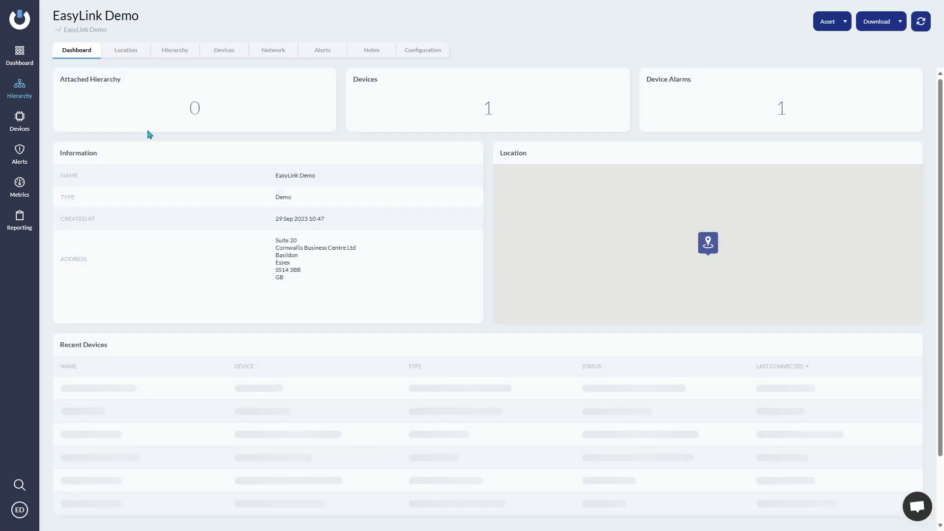
mouse_move(448, 170)
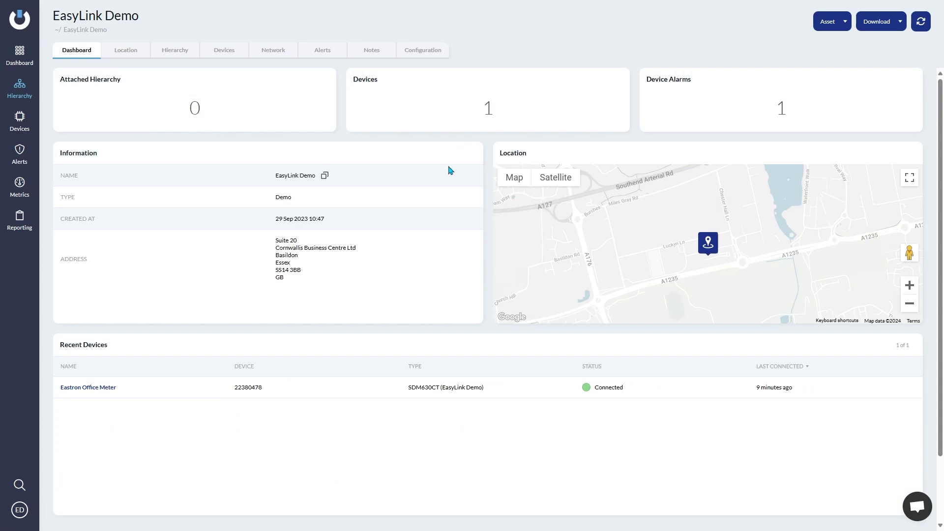
scroll(448, 170, down, 2)
scroll(451, 170, up, 2)
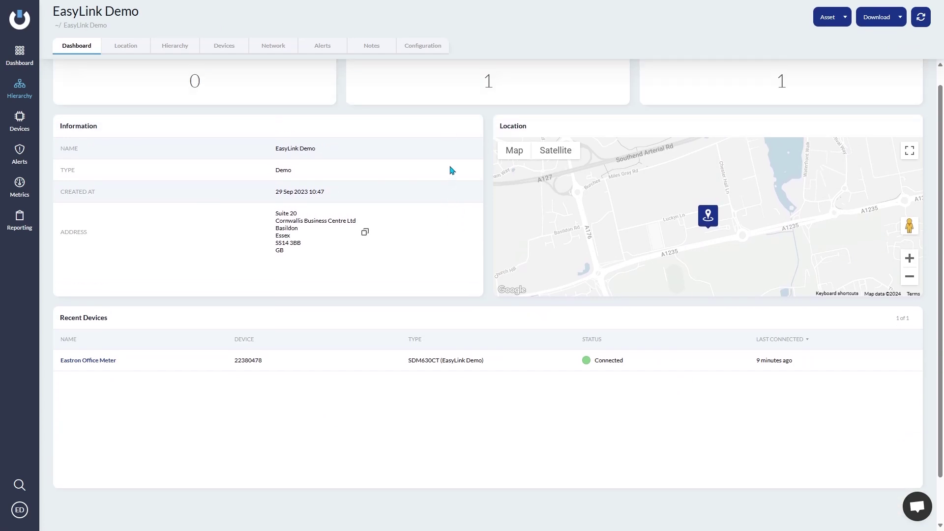
Step: Check the asset's Location map, return to its overview, then view its empty Hierarchy tab
click(136, 53)
click(88, 54)
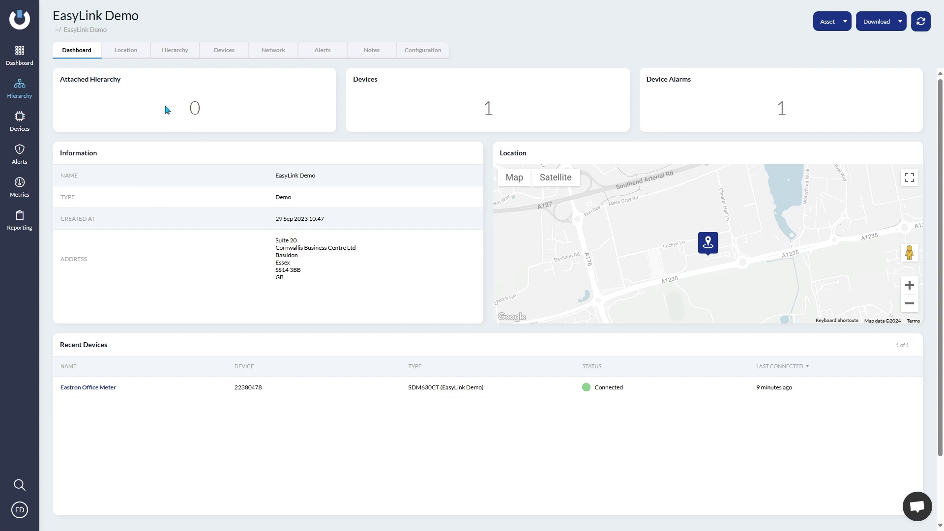
click(180, 55)
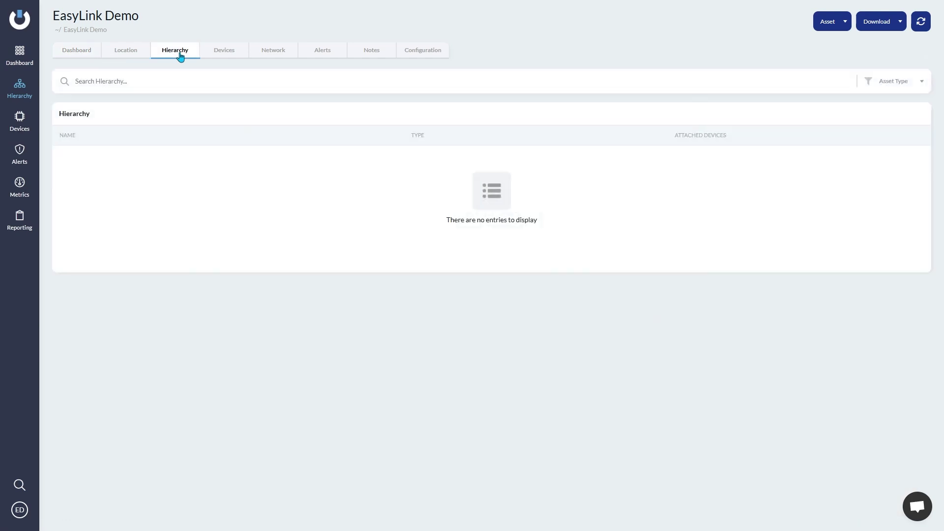
Step: Check EasyLink Demo's Devices tab, then its Location map marking the site beside the A1235
click(180, 85)
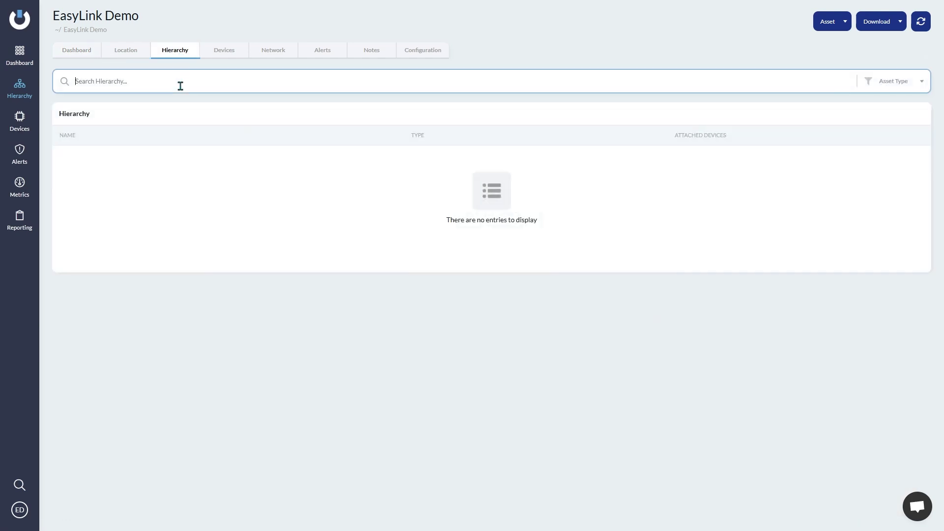
click(214, 52)
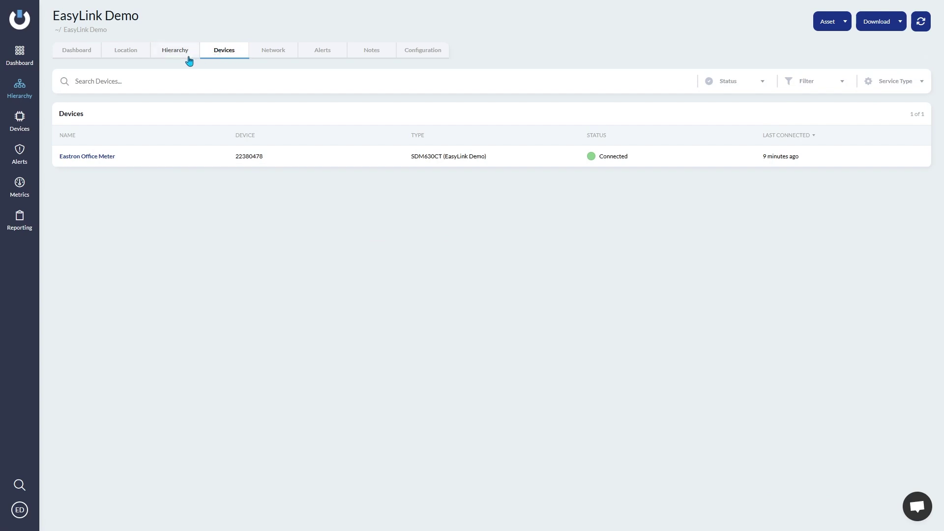
click(140, 51)
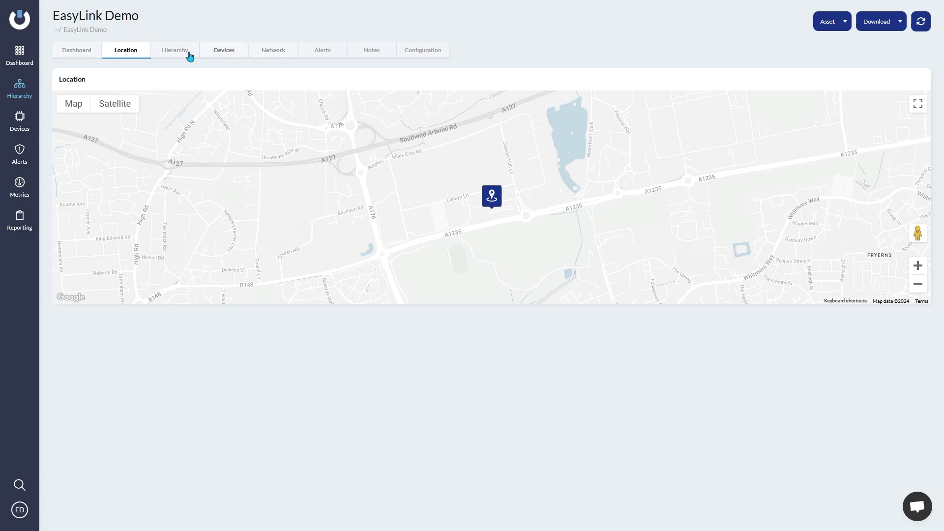
Step: Back on the EasyLink Demo overview, highlight its counts: 0 attached hierarchy, 1 device
click(78, 56)
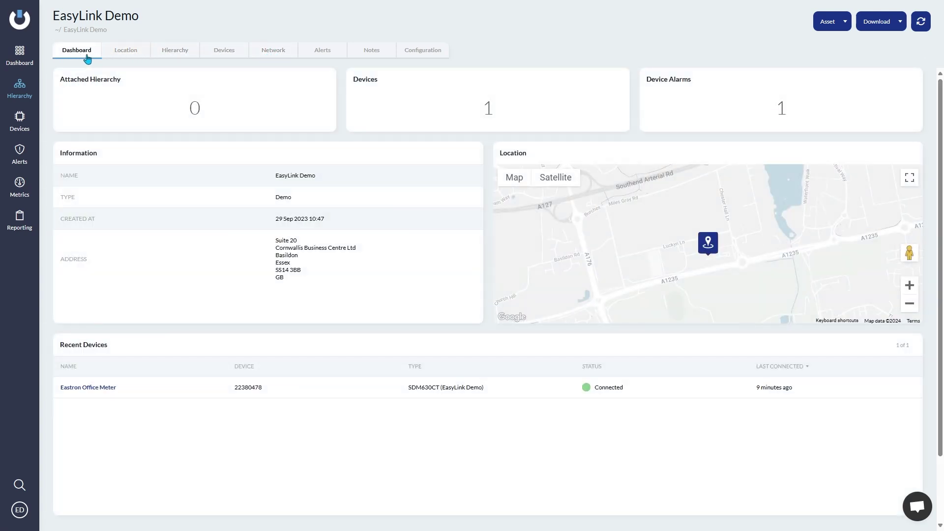
double_click(194, 107)
double_click(488, 107)
click(556, 115)
Step: Check the Download options, then open the Devices list showing the Eastron Office Meter (SDM630CT)
click(870, 27)
click(829, 22)
click(880, 26)
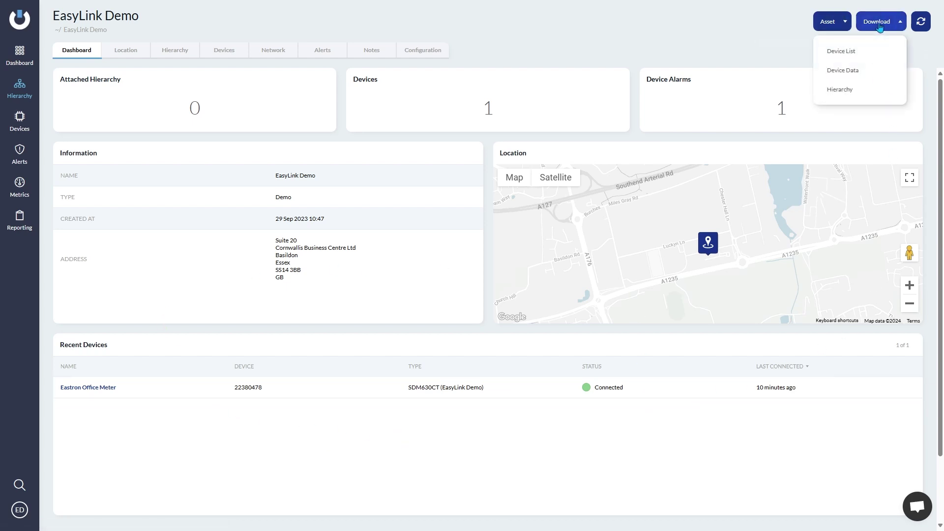
click(19, 120)
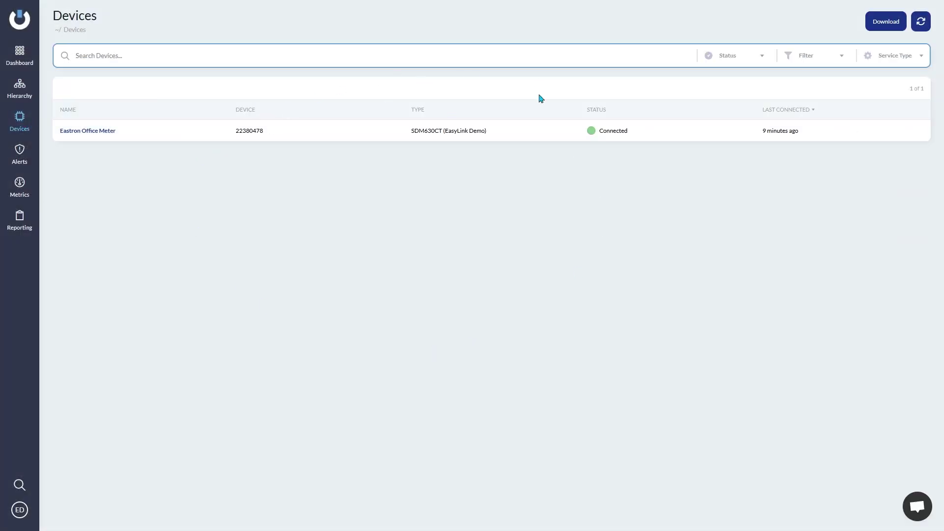
Step: Search devices for 'eastron', trim the text, then open Alerts showing High Power In Alert
drag(53, 132, 816, 139)
click(824, 201)
click(340, 54)
text(eastron)
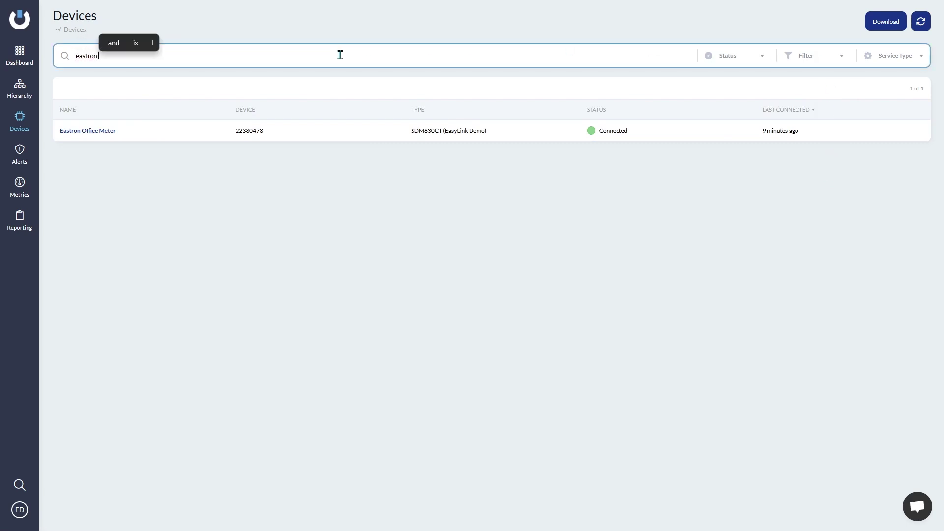
key(BackSpace)
key(BackSpace)
key(BackSpace)
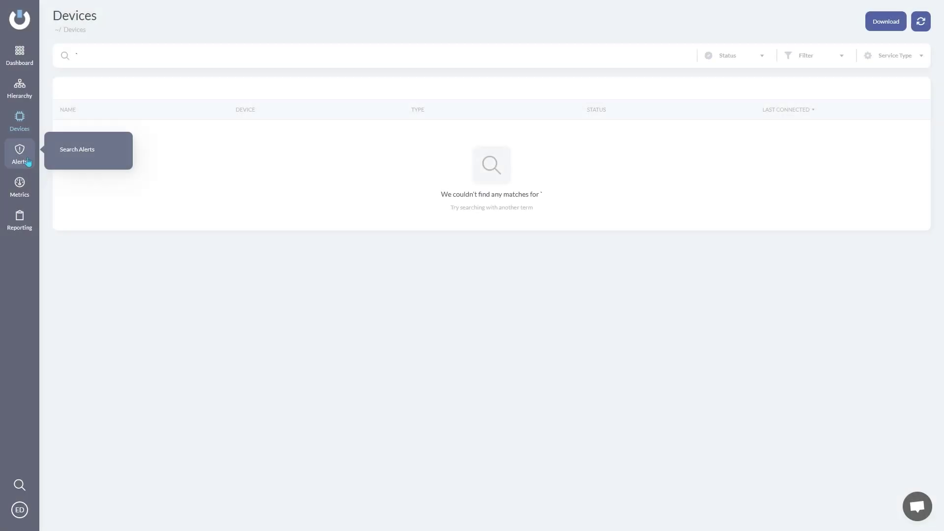
click(20, 152)
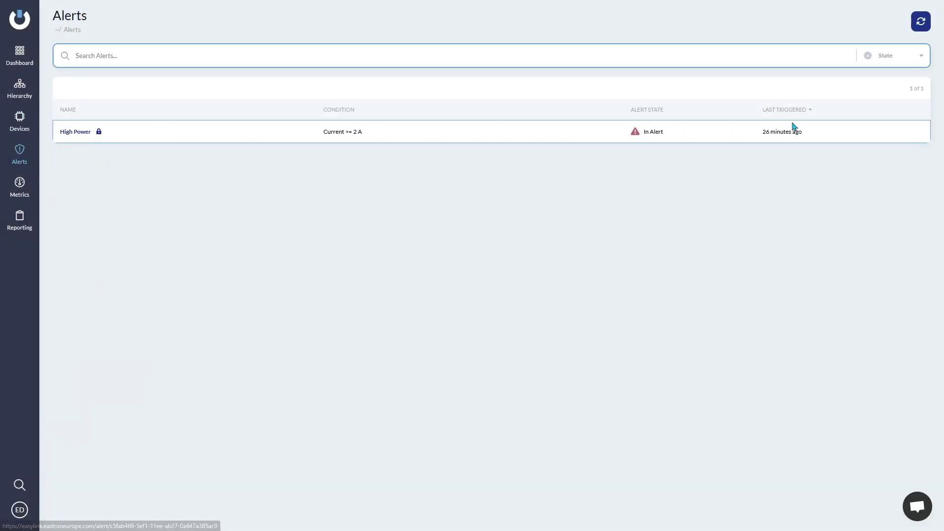
Step: Refresh the alerts, check the State filter, open High Power's details, then go to Metrics
click(921, 21)
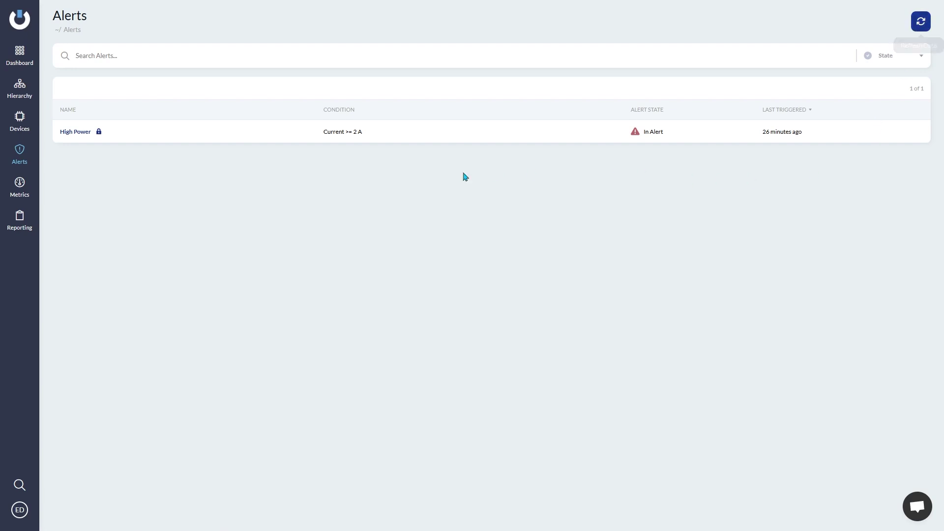
click(894, 59)
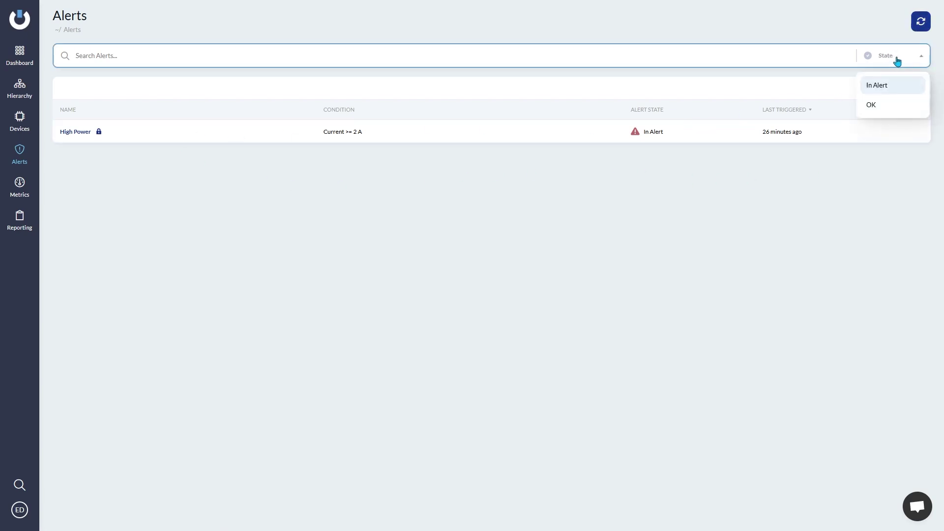
click(680, 58)
text(ss)
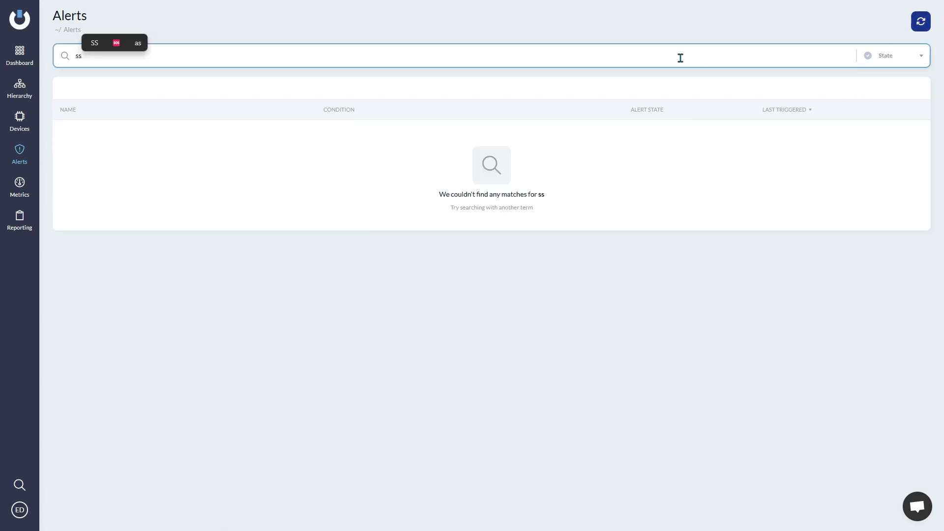
key(BackSpace)
key(BackSpace)
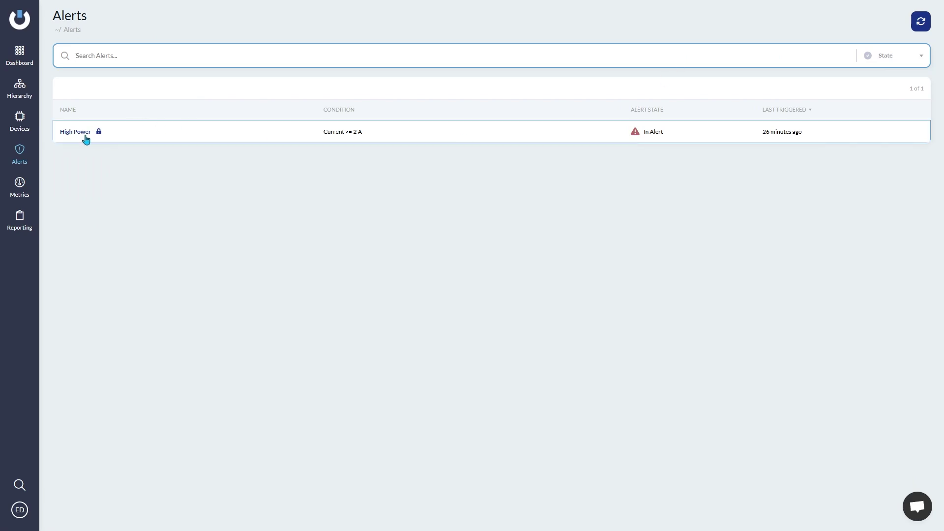
click(85, 140)
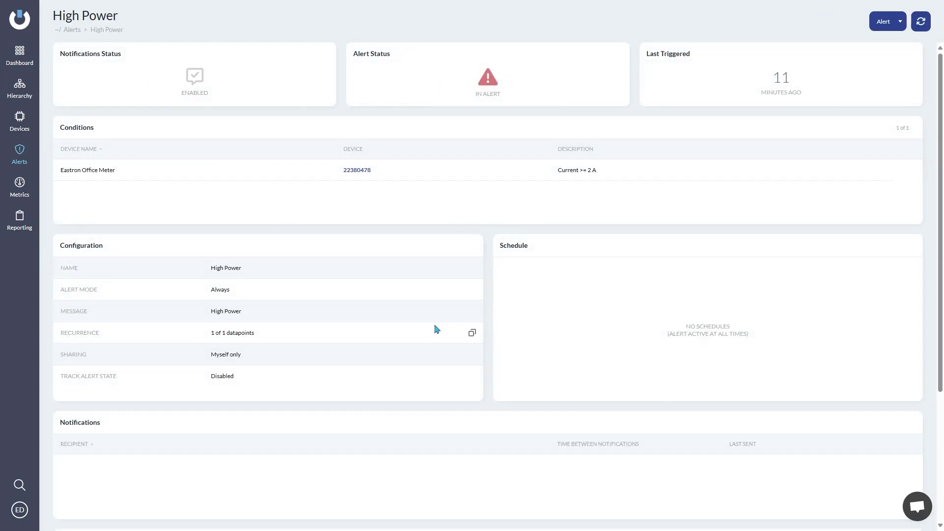
click(26, 191)
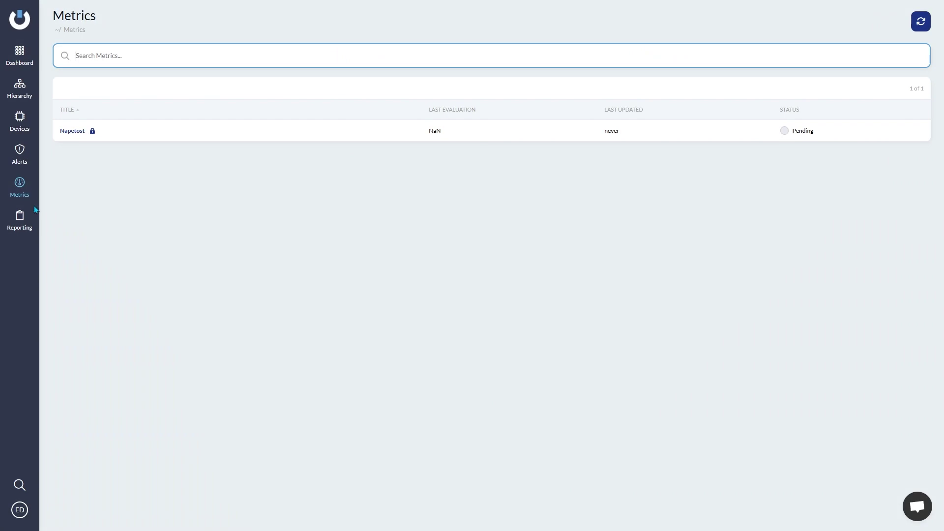
Step: Open the Napetost metric (Pending, unit V, 15-minute refresh), then go to Reporting
click(80, 182)
click(76, 133)
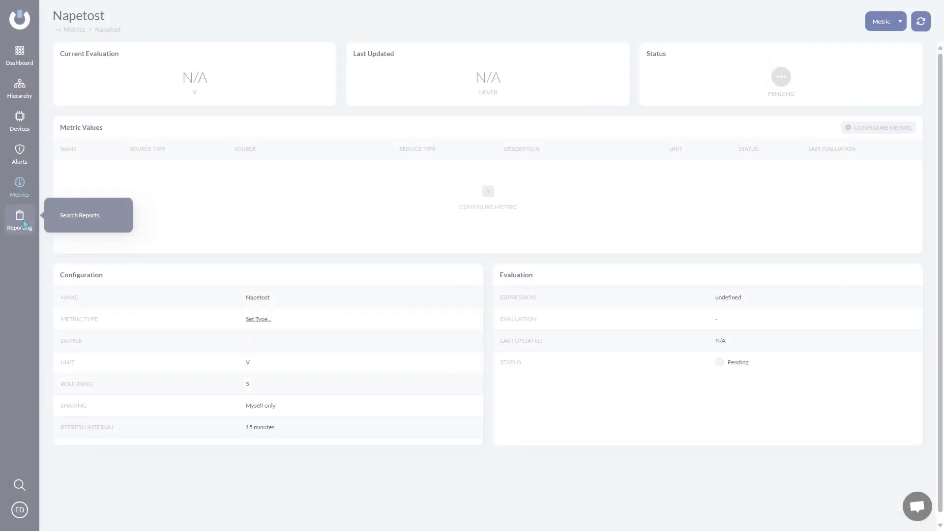
click(23, 225)
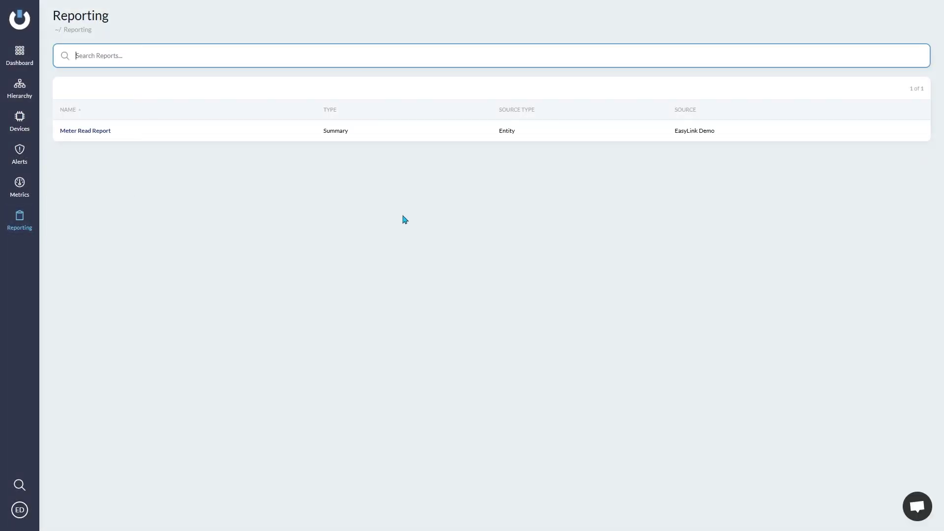
Step: Generate the Meter Read Report (30007 kWh read, 224 kWh today) and export it to CSV
click(89, 131)
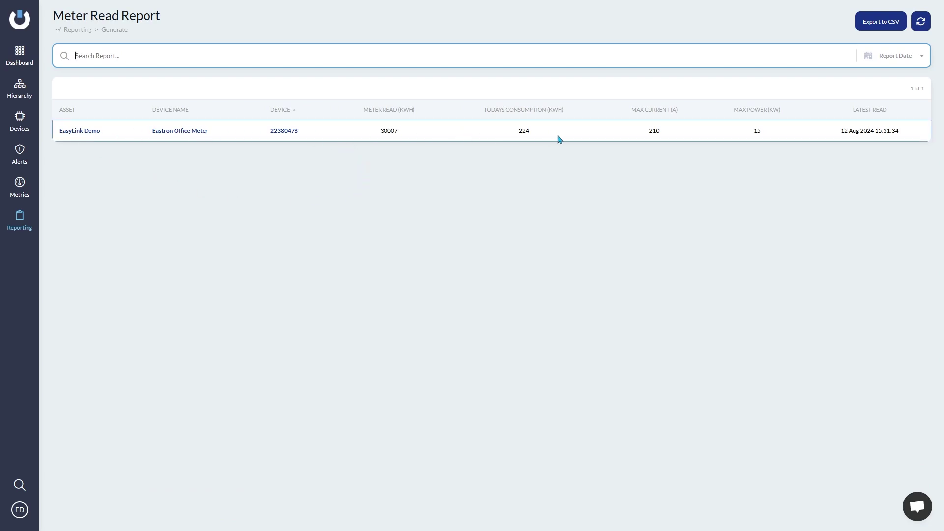
click(887, 22)
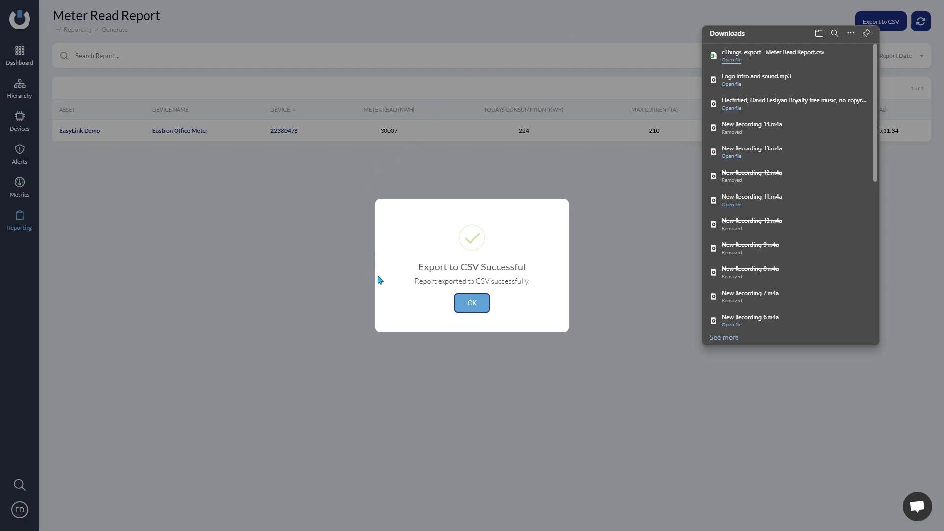
click(473, 303)
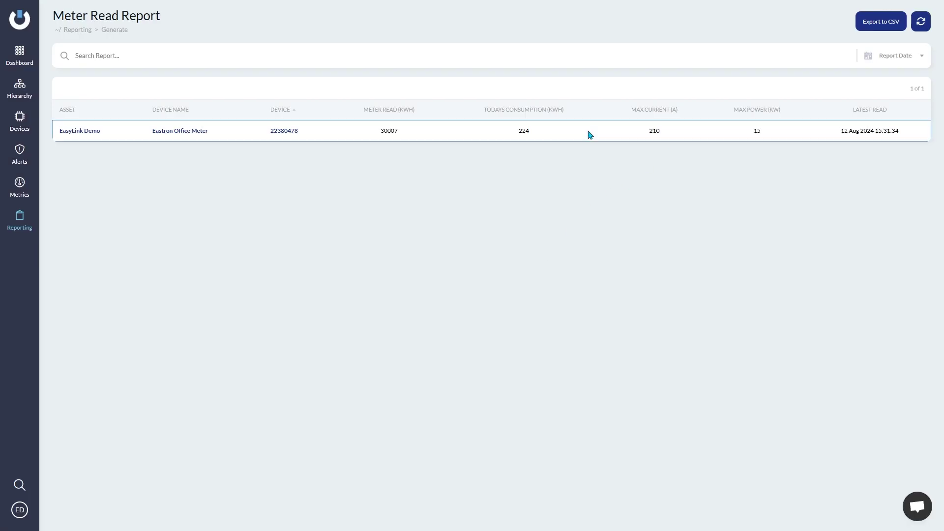
click(258, 132)
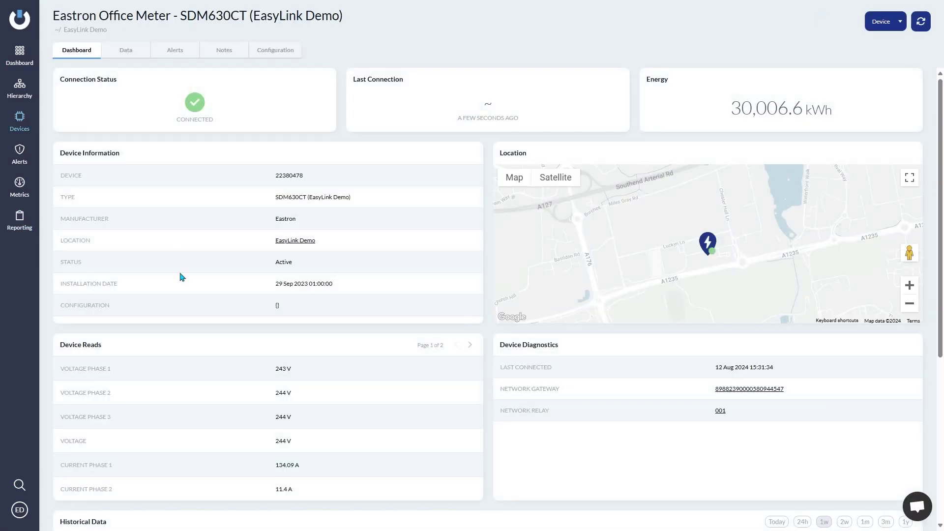
scroll(473, 170, down, 3)
scroll(473, 170, down, 3)
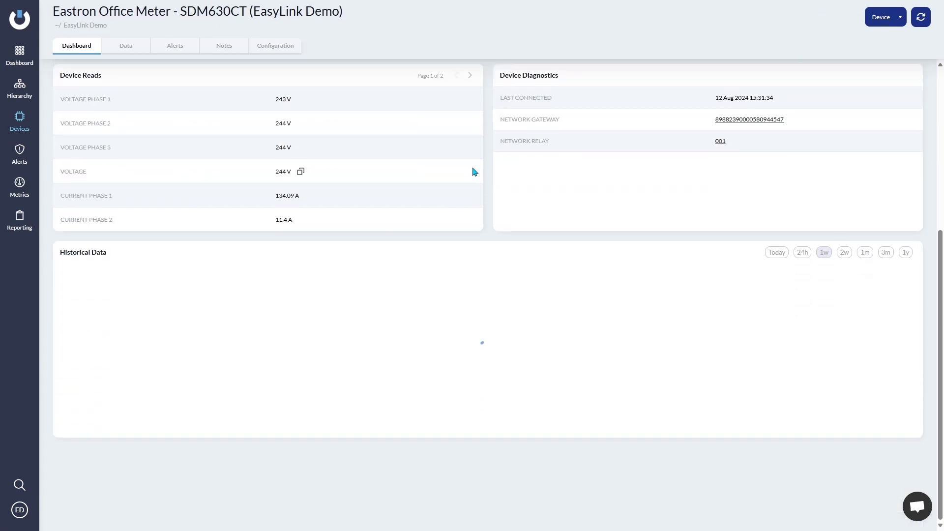
scroll(474, 171, up, 5)
Step: Check the meter's Data graph and Alerts, then return to the main Dashboard
click(124, 52)
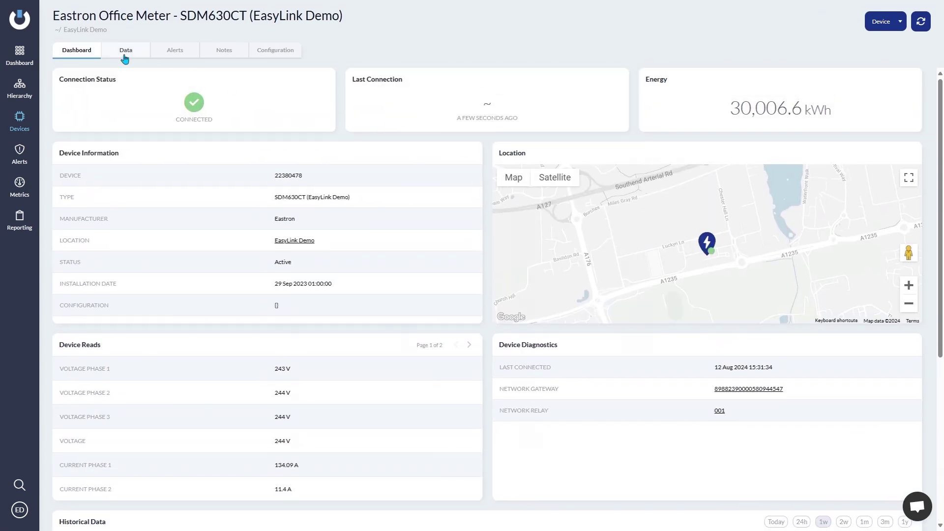
click(175, 51)
click(20, 55)
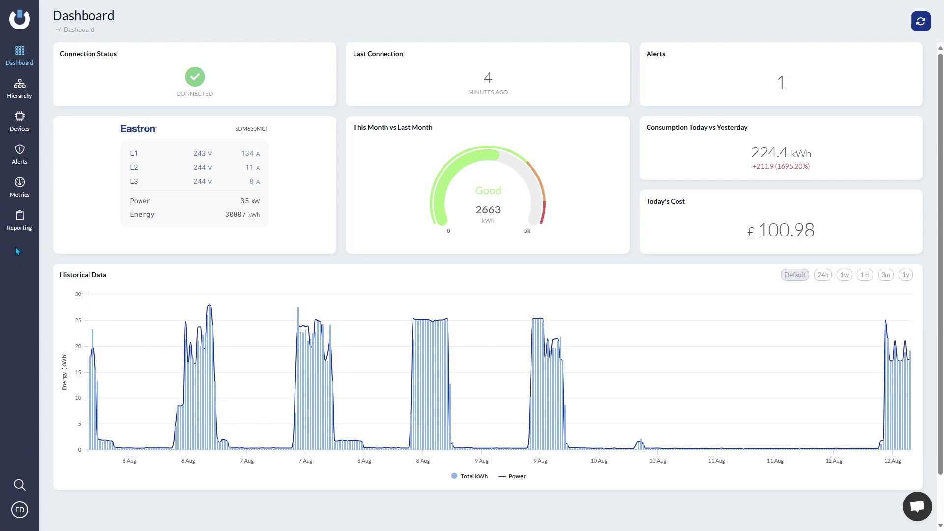
Step: Show the account details panel and highlight the account e-mail address
click(19, 510)
drag(58, 402, 157, 404)
click(4, 392)
Step: Review the account details again, close them, and start a cThings Support chat
click(20, 509)
drag(56, 400, 154, 404)
click(136, 403)
click(3, 392)
click(917, 507)
Step: Draft the chat message 'Hi can you hep' to cThings Support and begin correcting the typo
click(748, 449)
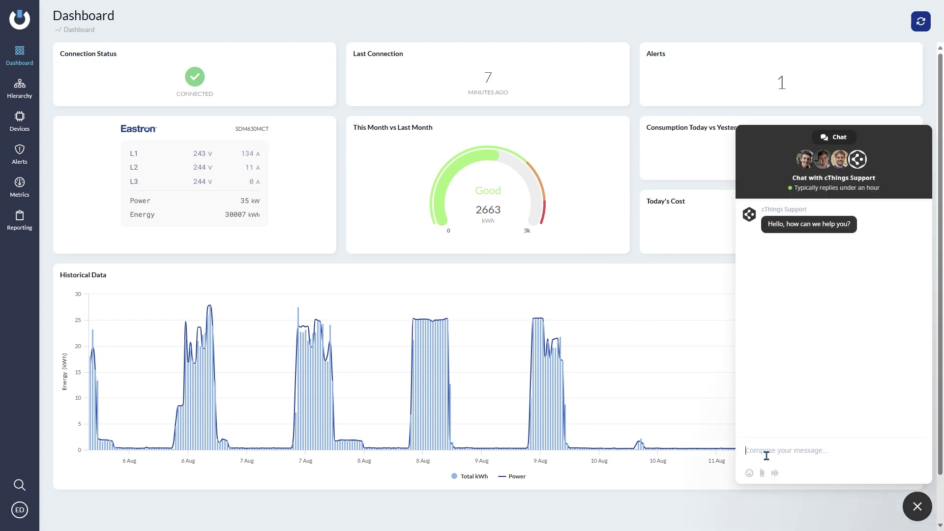
text(Hi)
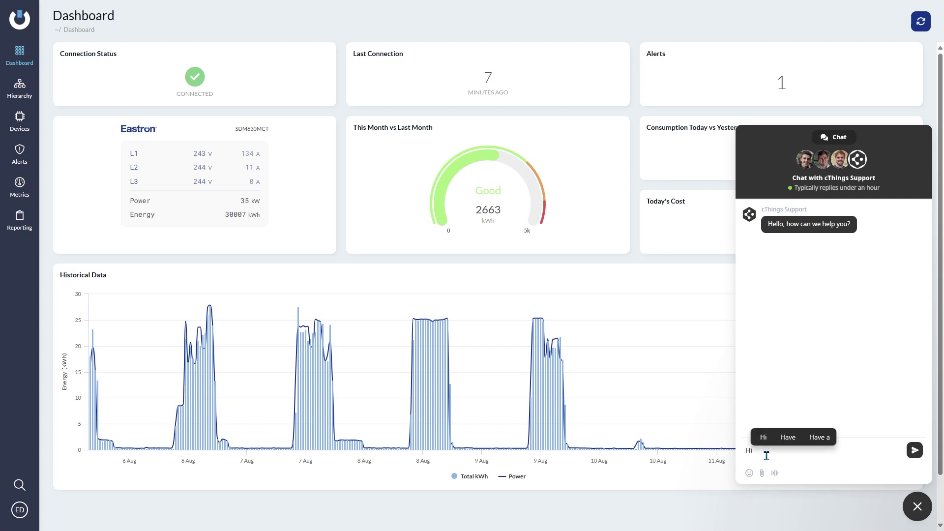
text( can you hep)
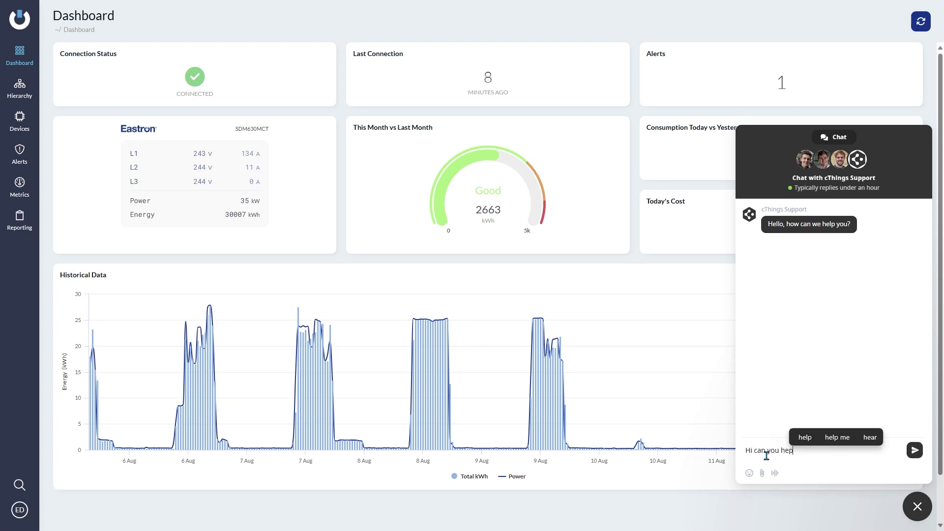
key(BackSpace)
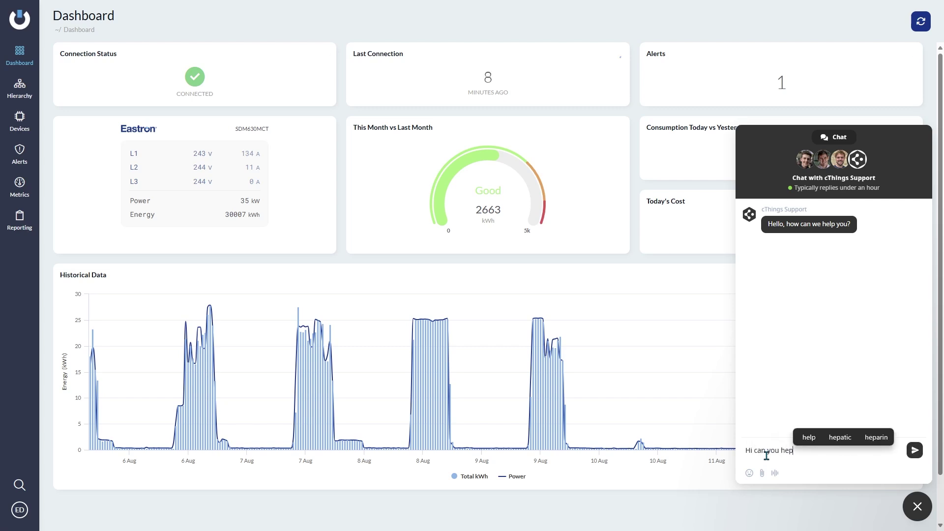